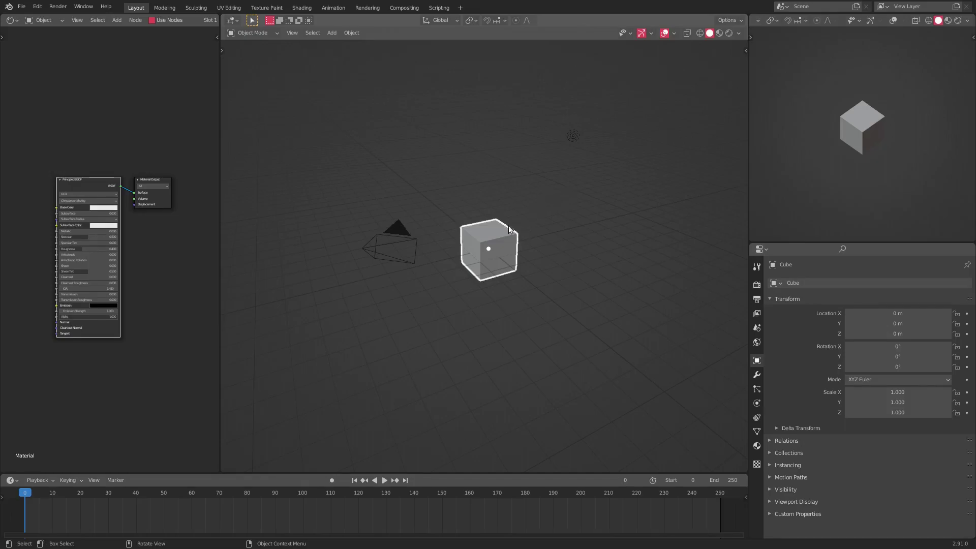
- Delete the default cube and camera, keeping the light in the scene
key(Delete)
click(406, 239)
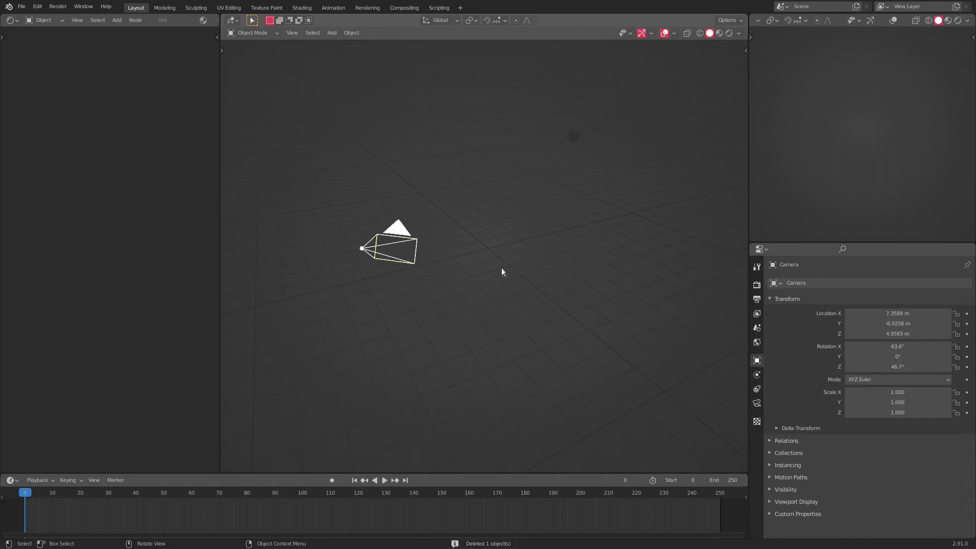
key(Delete)
click(572, 137)
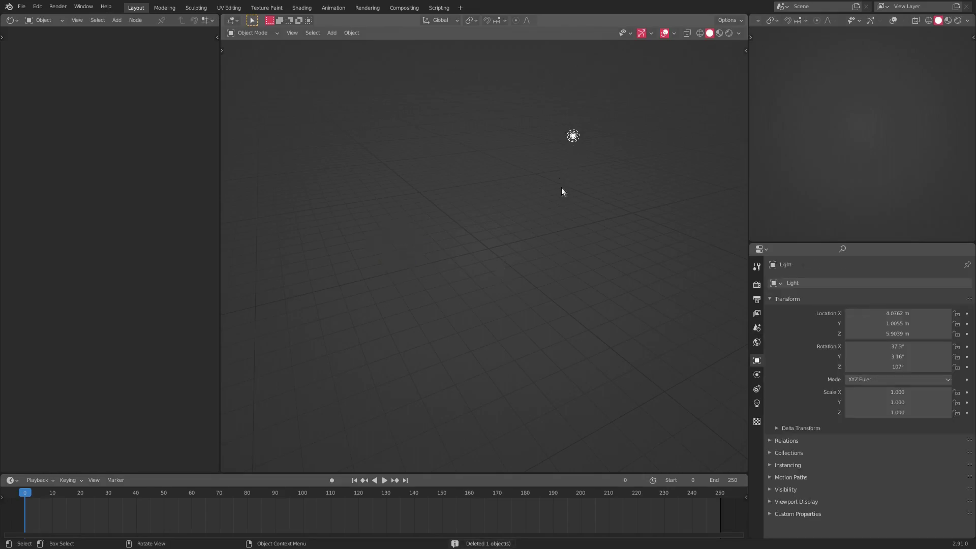
- Add a plane mesh at the scene origin and enlarge it uniformly to a scale of about 10.9
middle_drag(521, 204, 502, 191)
middle_drag(482, 256, 509, 252)
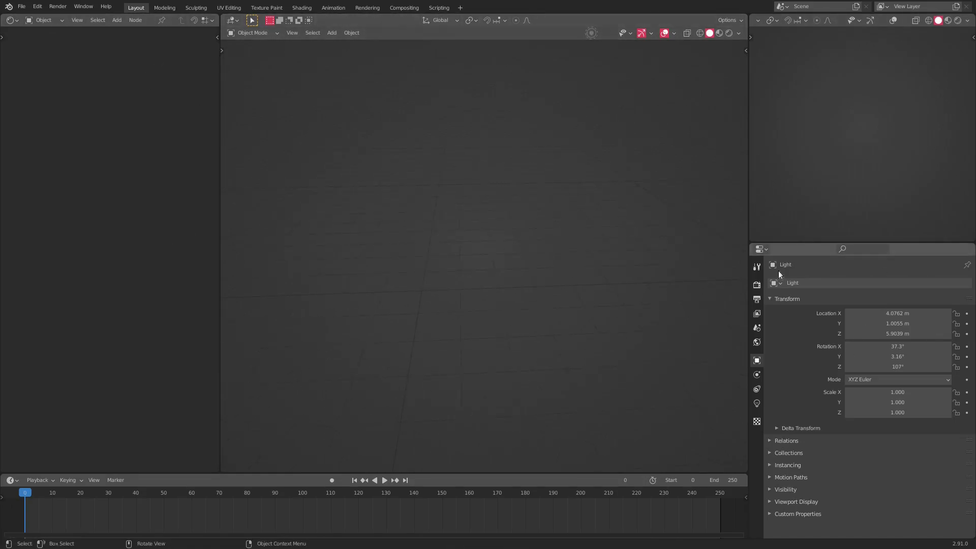
middle_drag(586, 278, 625, 287)
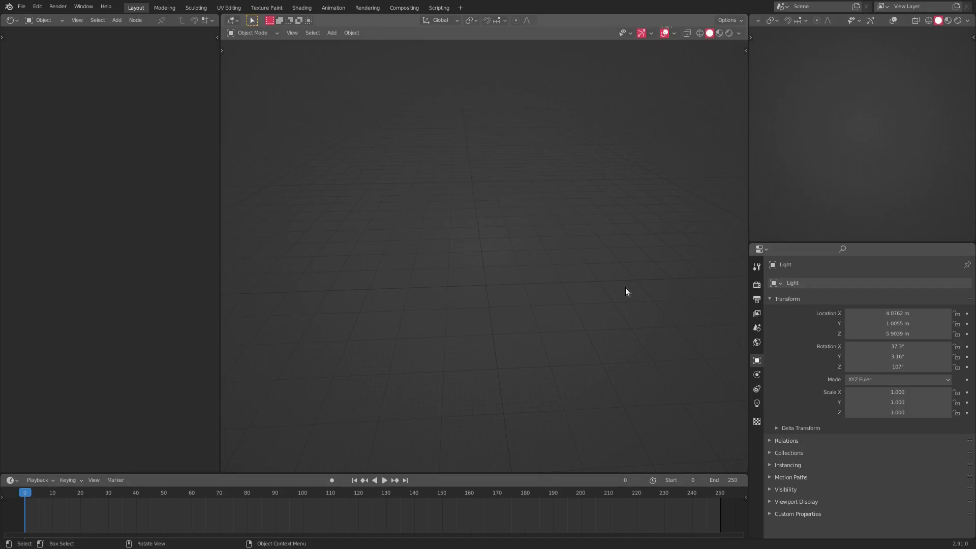
key(shift+a)
mouse_move(529, 220)
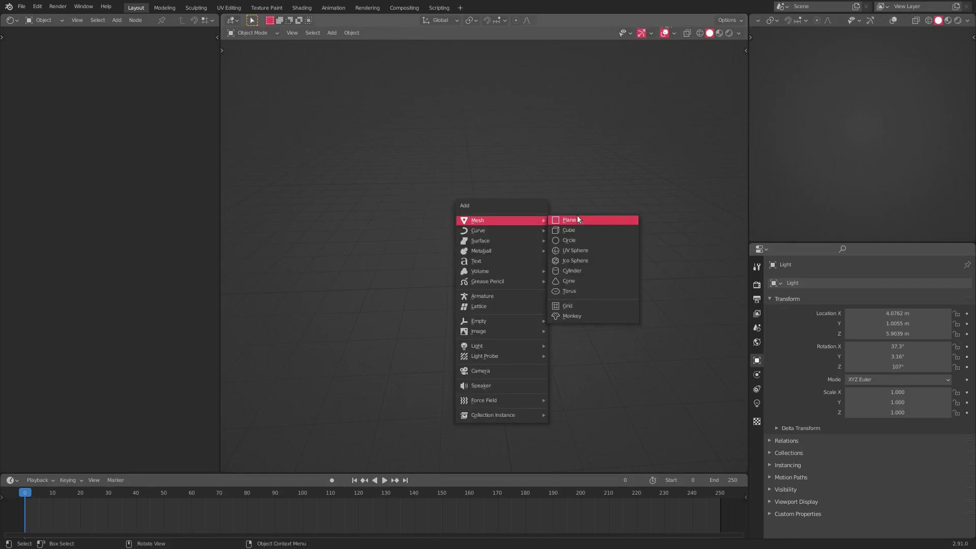
click(576, 219)
shift+middle_drag(510, 333, 511, 253)
key(s)
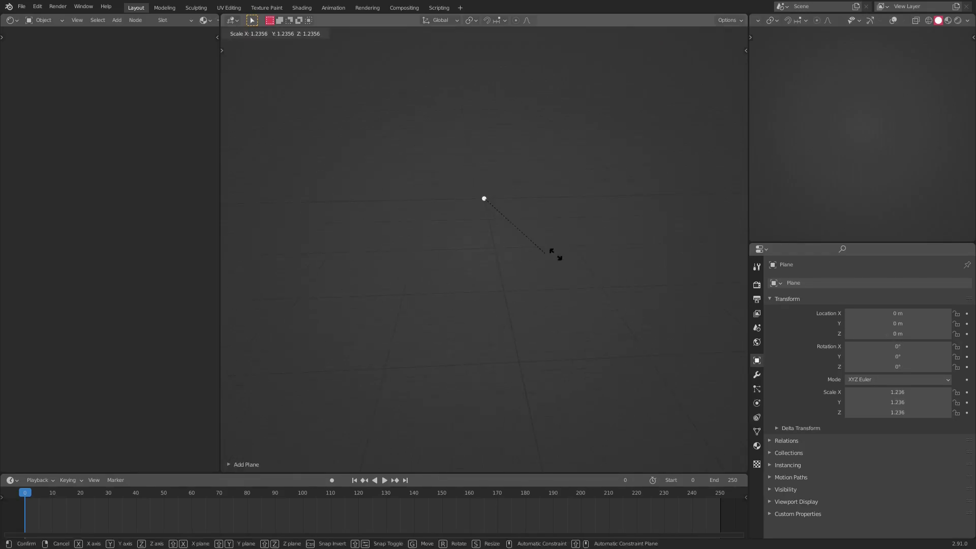
click(685, 292)
- Enlarge the plane in several uniform scalings to a scale of about -4847 on all axes
shift+middle_drag(685, 292, 491, 301)
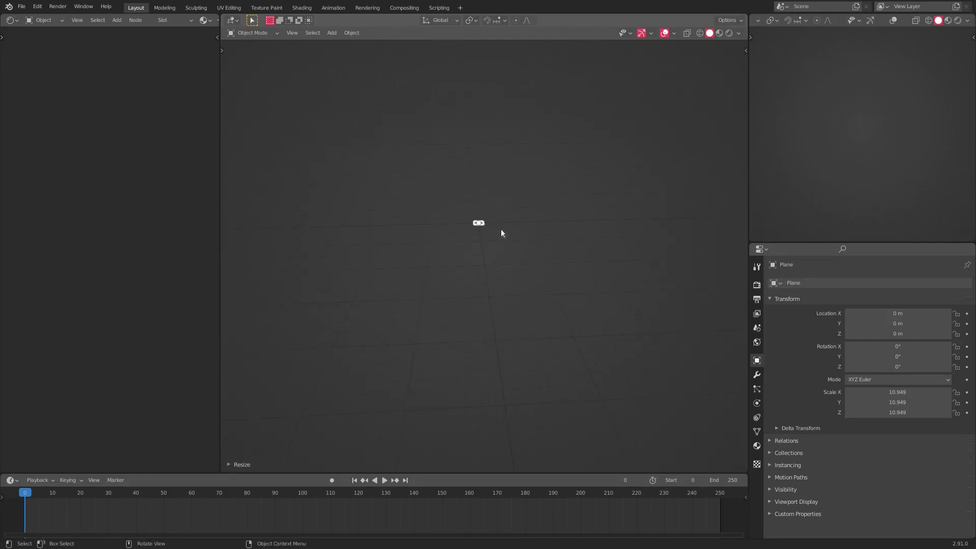
key(KP_Decimal)
scroll(500, 261, down, 10)
key(s)
click(198, 266)
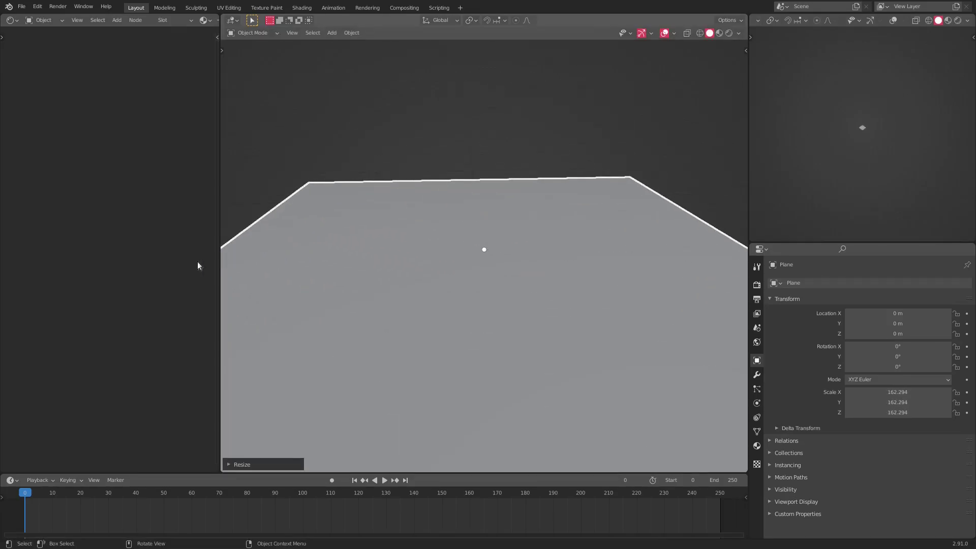
scroll(404, 265, down, 9)
key(s)
click(568, 255)
scroll(582, 256, down, 7)
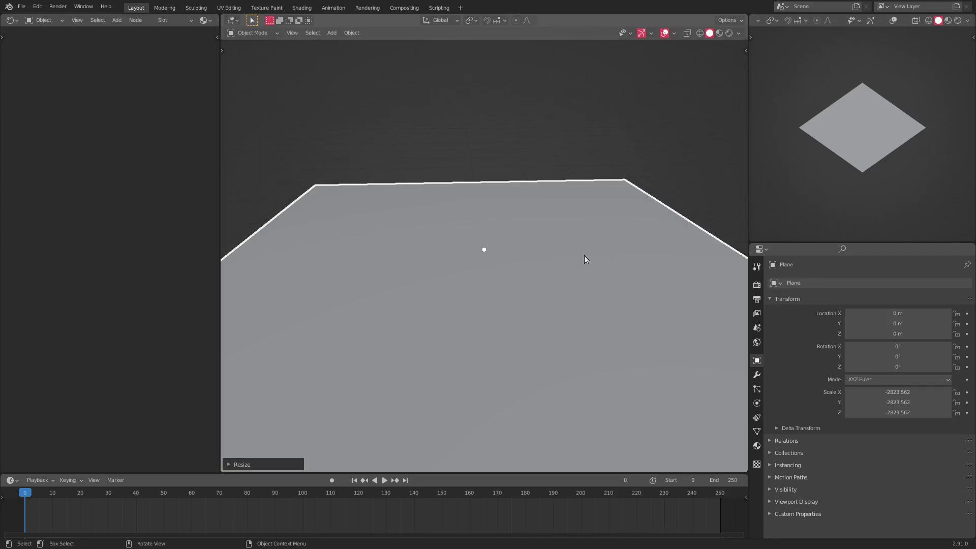
scroll(584, 255, down, 4)
key(s)
click(656, 251)
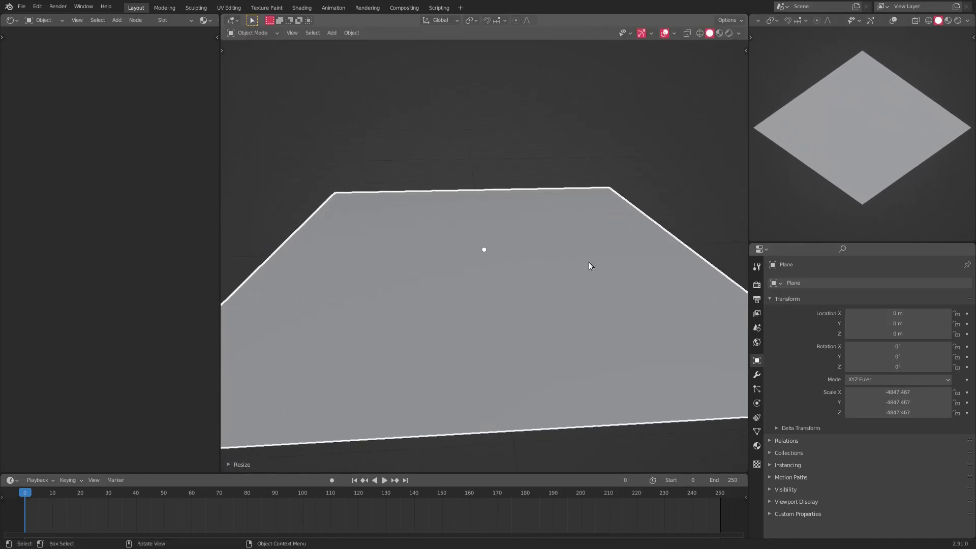
- Reduce the plane uniformly to a scale of about -3044 on all axes
middle_drag(589, 262, 585, 261)
scroll(507, 297, down, 1)
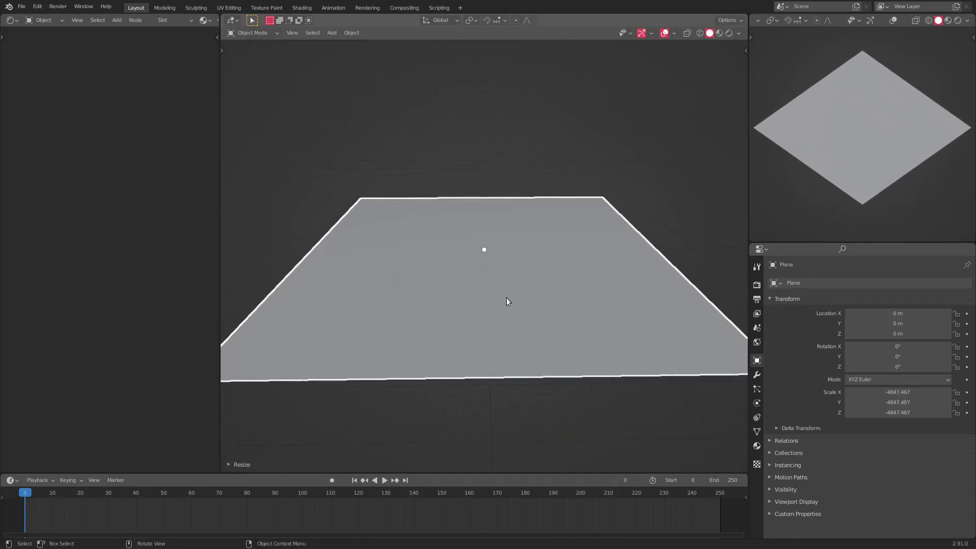
middle_drag(506, 297, 536, 294)
middle_drag(594, 246, 580, 246)
scroll(599, 253, down, 1)
key(s)
click(568, 247)
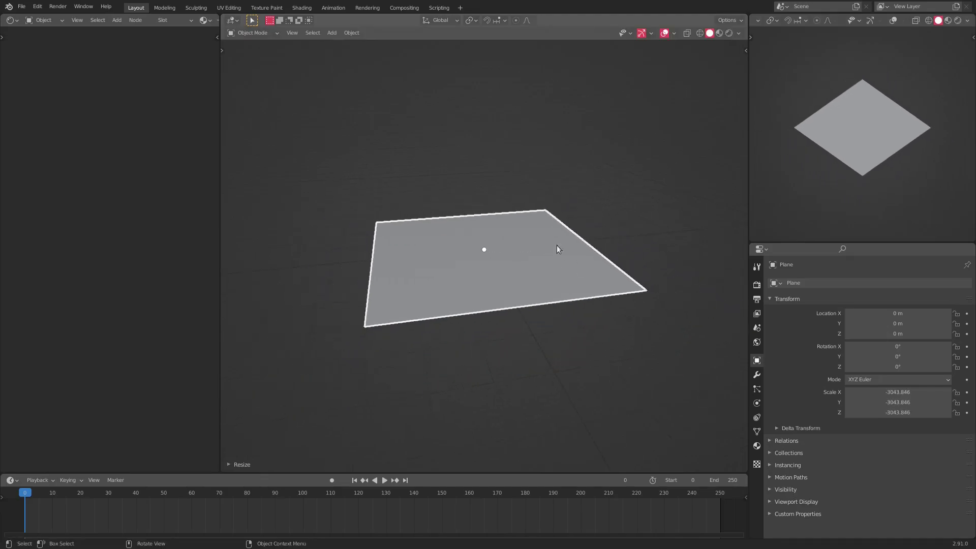
- Add a UV sphere at the plane's centre and enlarge it uniformly to a scale of about 3237
scroll(556, 249, up, 3)
key(shift+a)
mouse_move(486, 224)
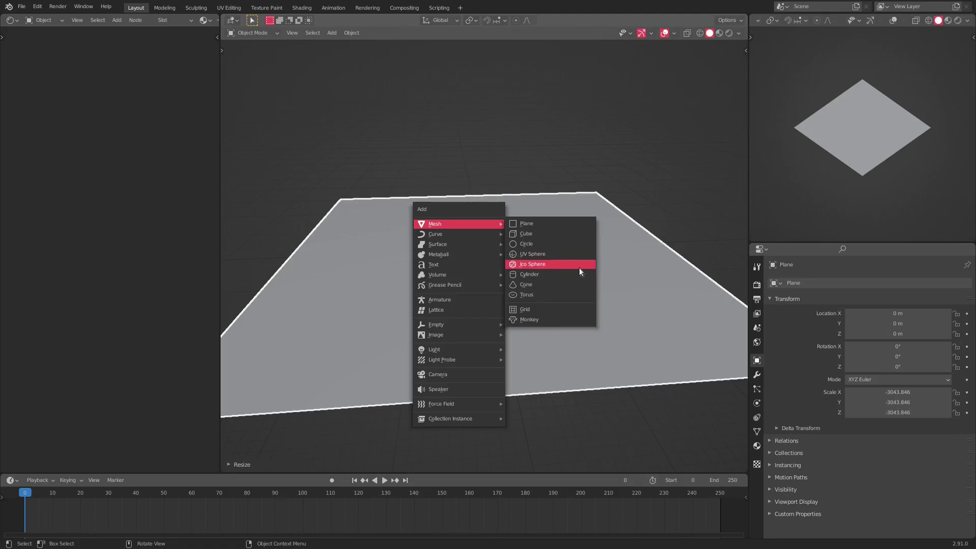
click(565, 256)
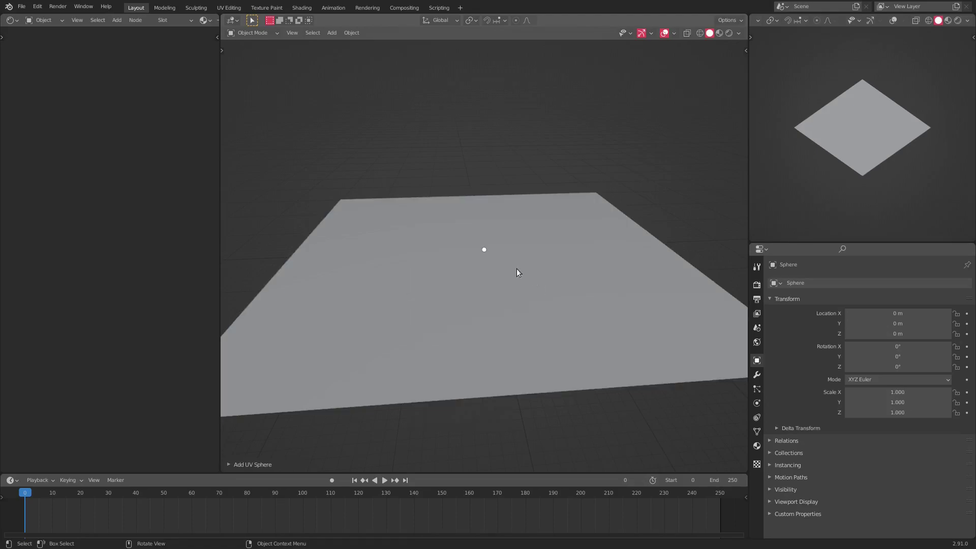
key(s)
click(285, 257)
key(s)
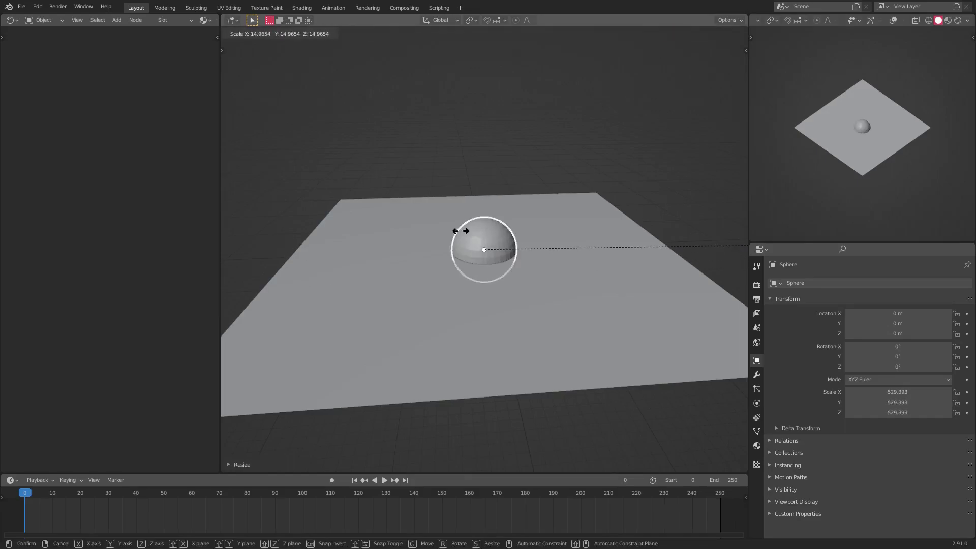
click(675, 206)
key(s)
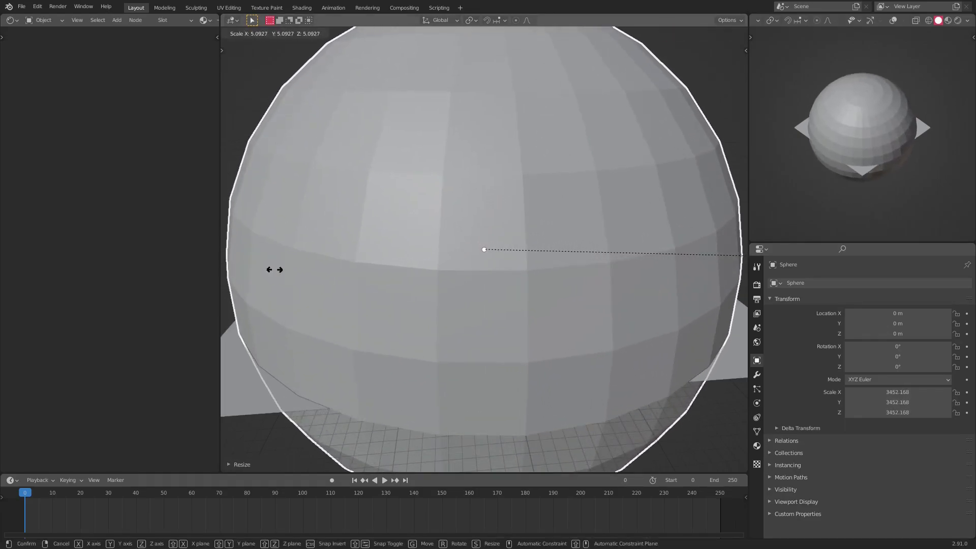
click(228, 273)
- Reduce the sphere uniformly to a scale of about 2622 so it fits within the plane's edges
middle_drag(531, 306, 463, 334)
middle_drag(394, 269, 406, 272)
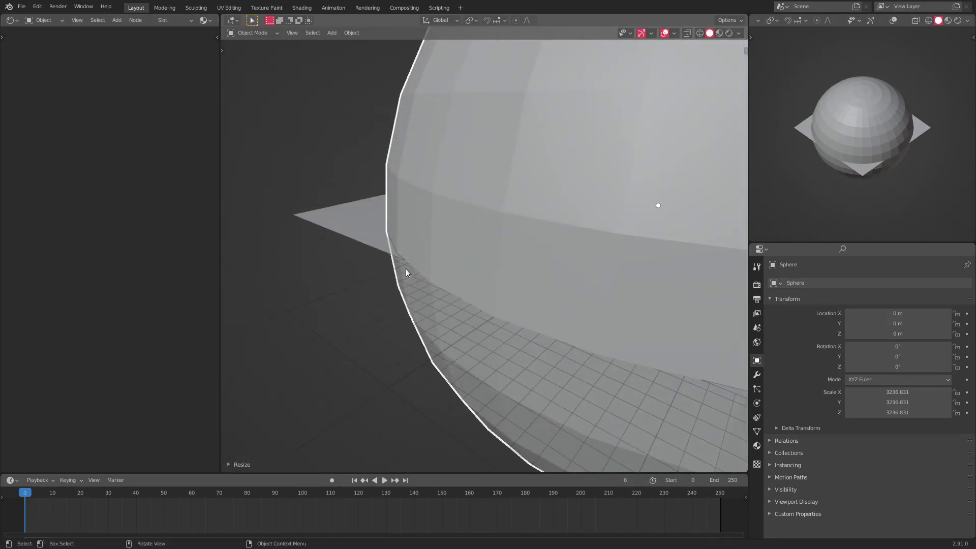
key(s)
click(628, 277)
- Switch the main viewport to rendered shading
middle_drag(626, 277, 581, 302)
middle_drag(499, 356, 572, 252)
scroll(519, 298, up, 4)
scroll(572, 253, down, 1)
mouse_move(481, 337)
shift+middle_down()
mouse_move(492, 307)
mouse_move(523, 292)
mouse_move(525, 316)
shift+middle_up()
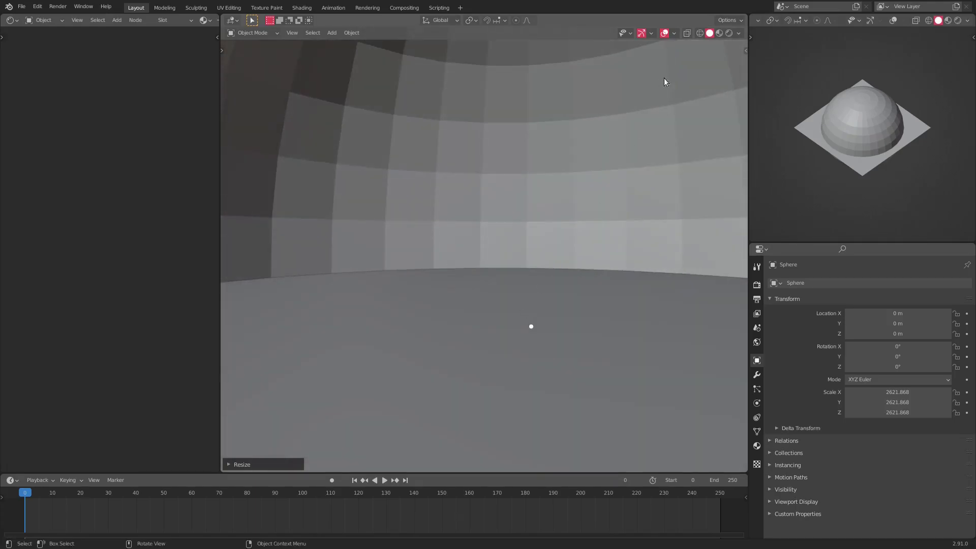
click(729, 33)
key(Home)
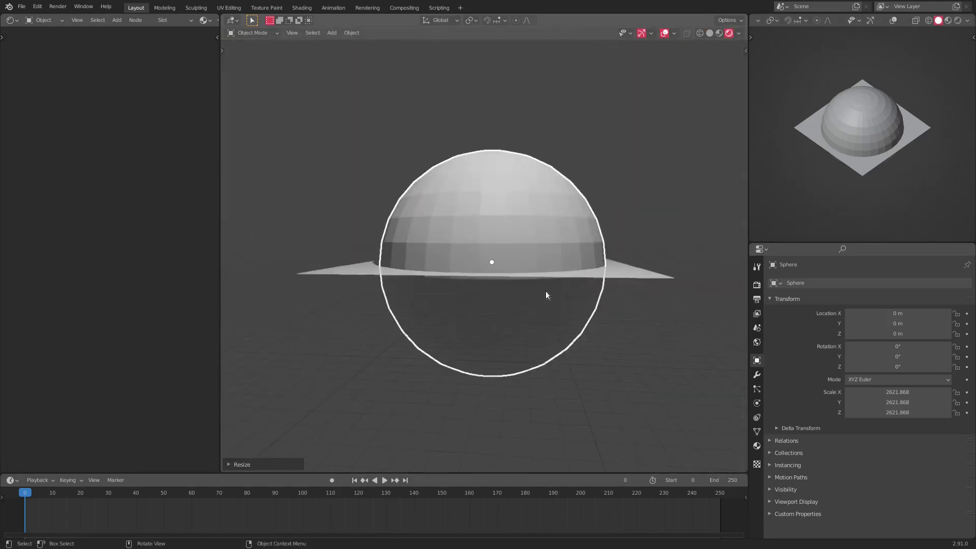
- Select the light above the dome
click(509, 85)
middle_drag(512, 92, 618, 153)
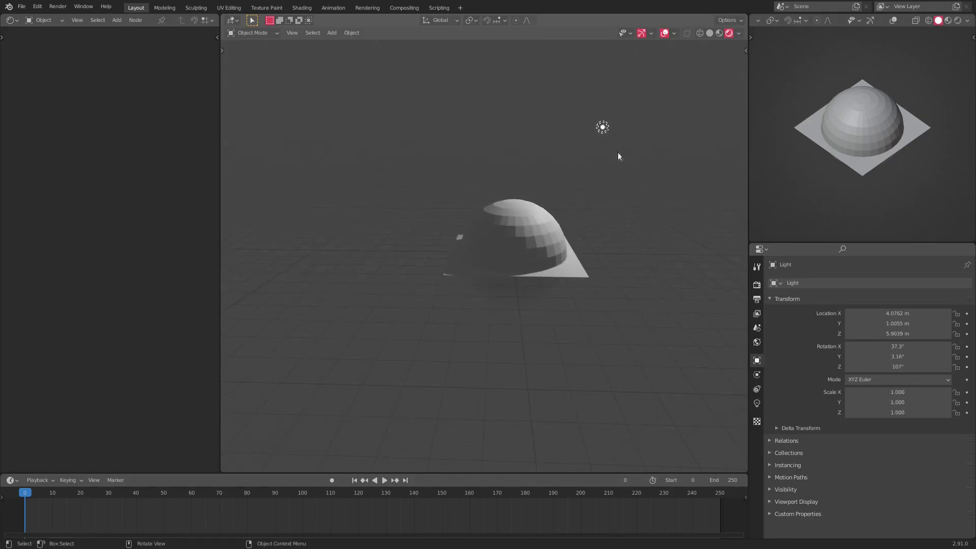
middle_drag(541, 246, 600, 203)
- Try to move the light freehand down toward the centre of the dome
key(g)
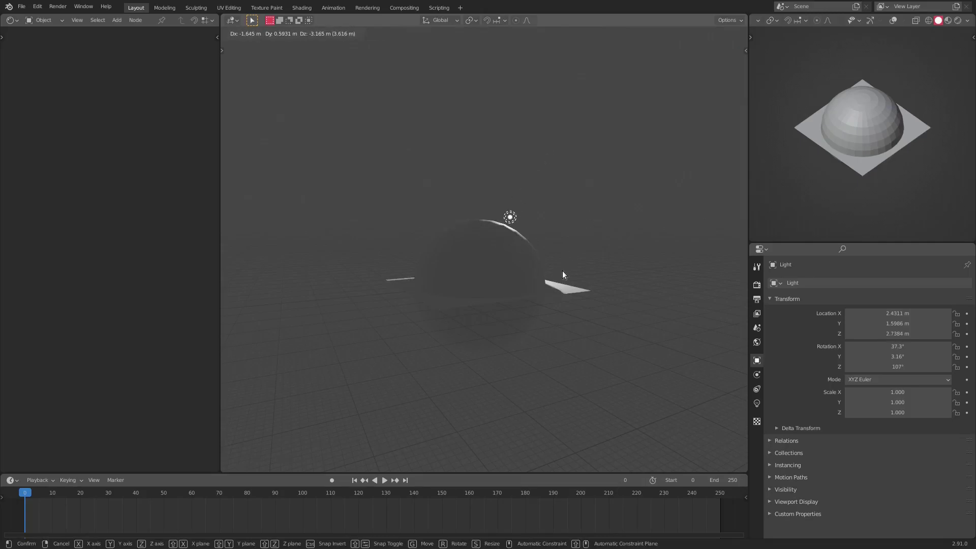
click(562, 271)
middle_drag(562, 272, 538, 295)
key(g)
click(539, 295)
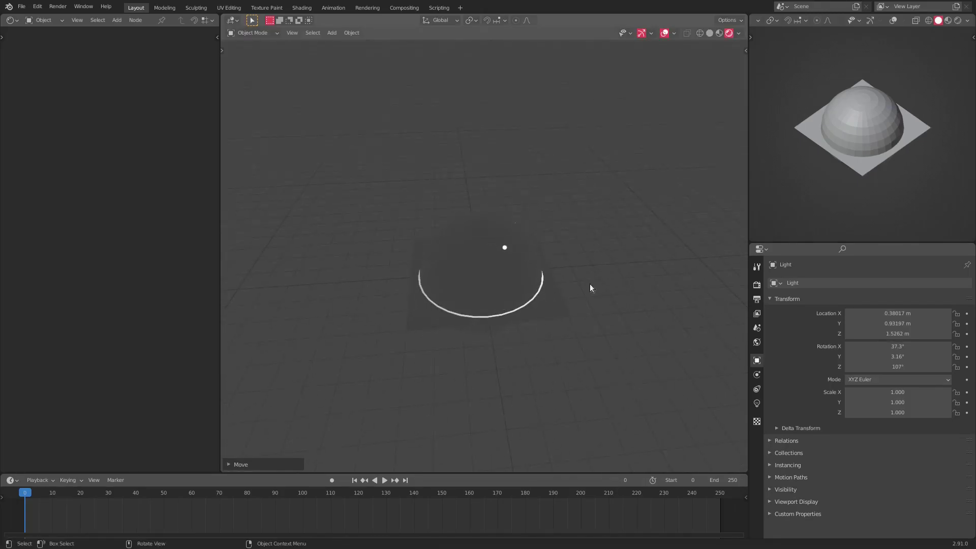
- Reset the light's location to the scene origin and raise it along Z to about 0.98 m
key(alt+g)
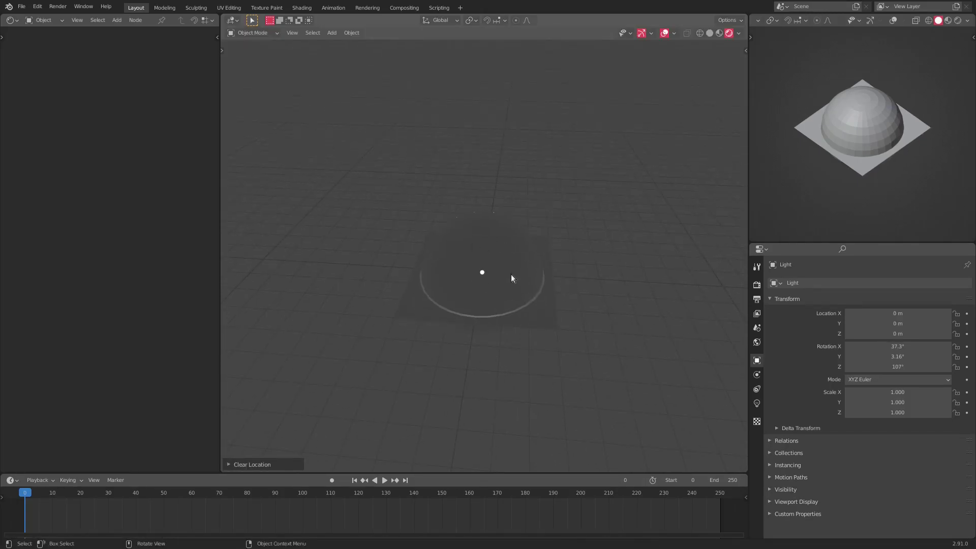
scroll(500, 312, up, 3)
key(g)
key(z)
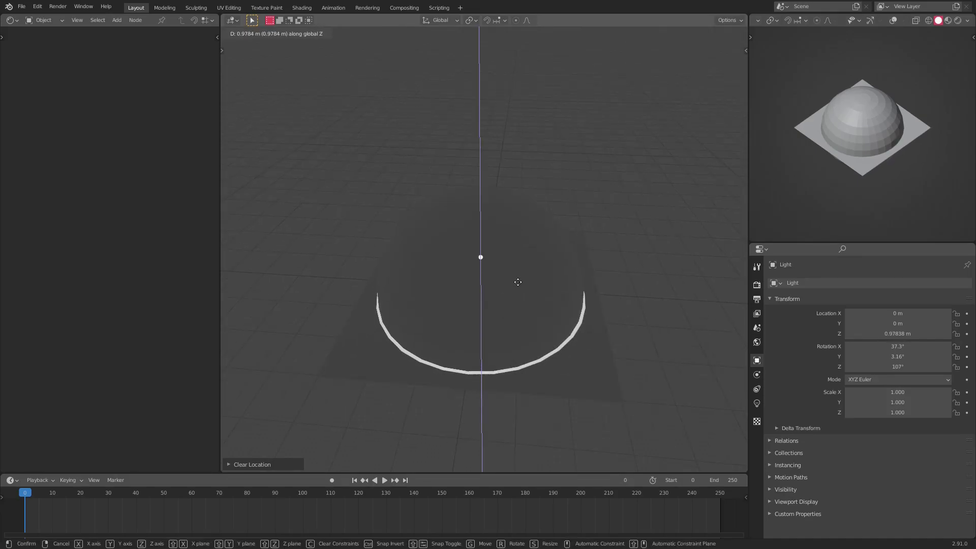
click(517, 281)
- Lower the light along Z to about 0.44 m above the plane inside the sphere
scroll(495, 285, up, 6)
middle_drag(493, 286, 500, 166)
scroll(480, 302, up, 3)
scroll(502, 230, up, 2)
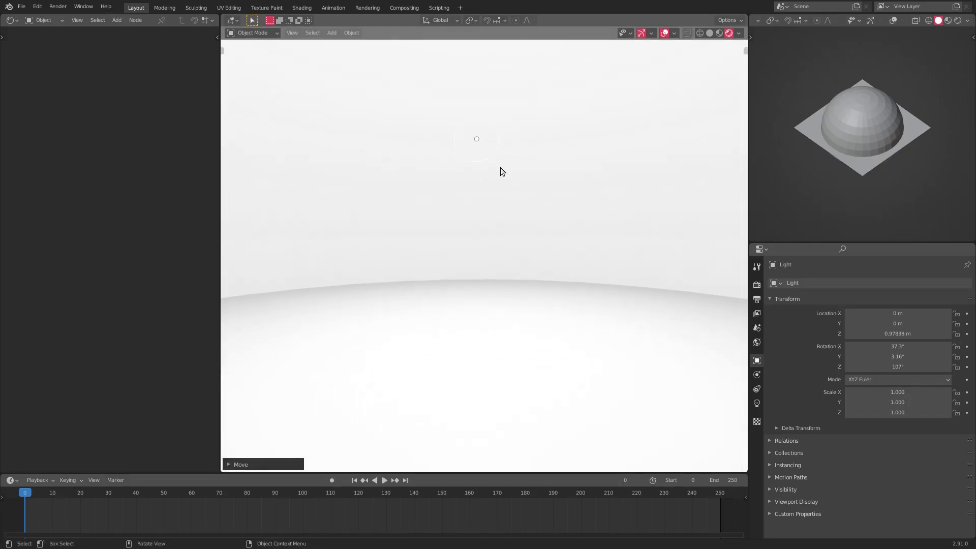
key(g)
key(z)
click(496, 281)
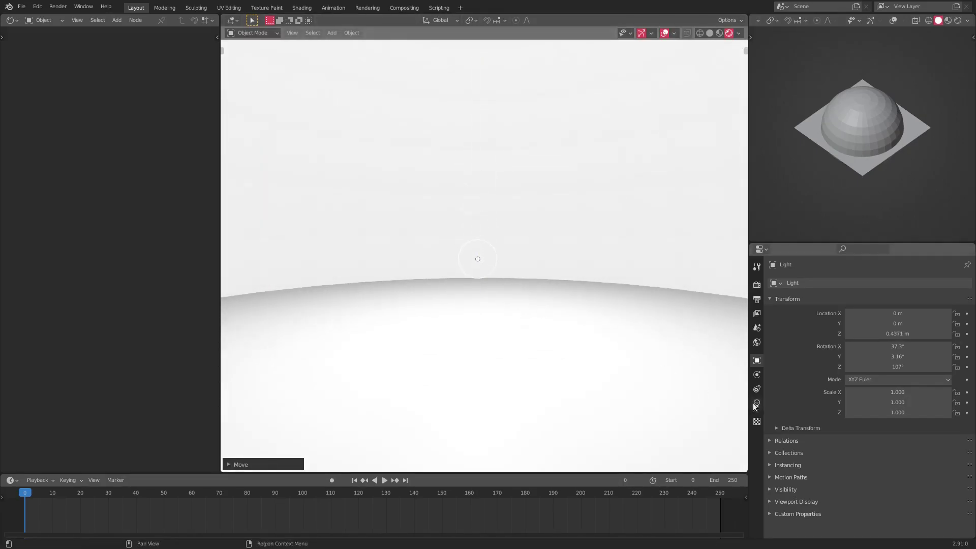
- Set the point light's power to 10 W
click(757, 403)
click(902, 351)
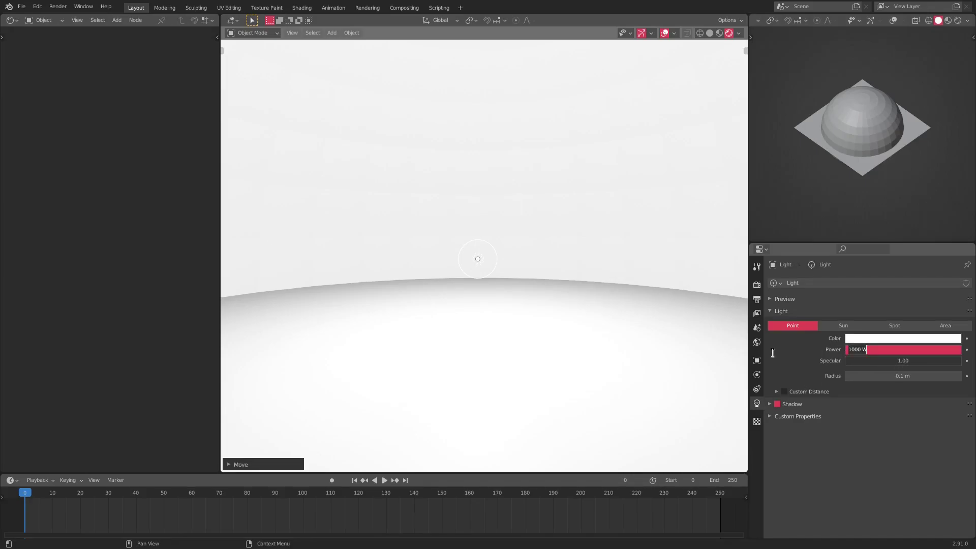
text(10)
key(Return)
mouse_move(544, 307)
middle_down()
mouse_move(560, 300)
mouse_move(556, 313)
middle_up()
scroll(556, 312, up, 2)
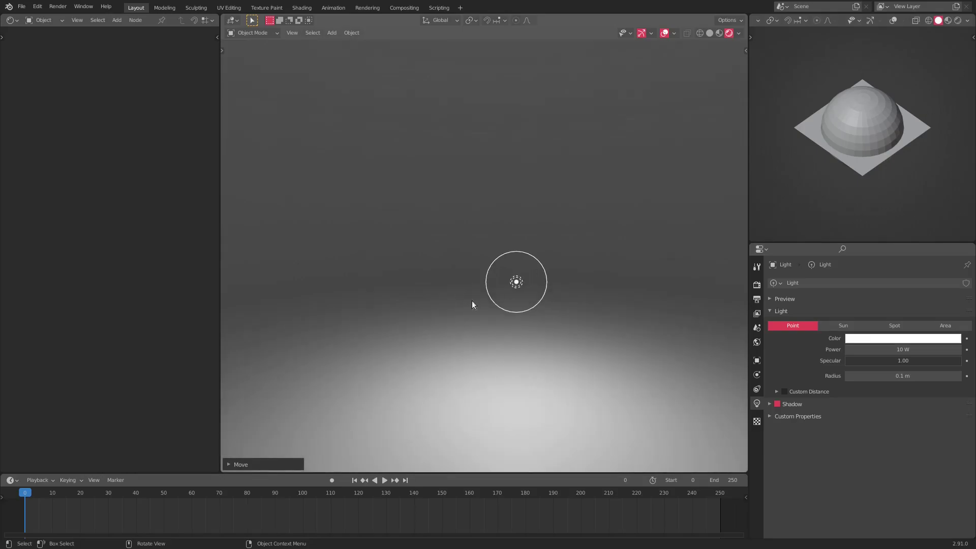
- Select the sphere from inside and enlarge it uniformly so its horizon moves farther from the light
shift+middle_drag(494, 328, 467, 299)
shift+middle_drag(541, 316, 707, 381)
middle_drag(450, 269, 468, 310)
click(468, 310)
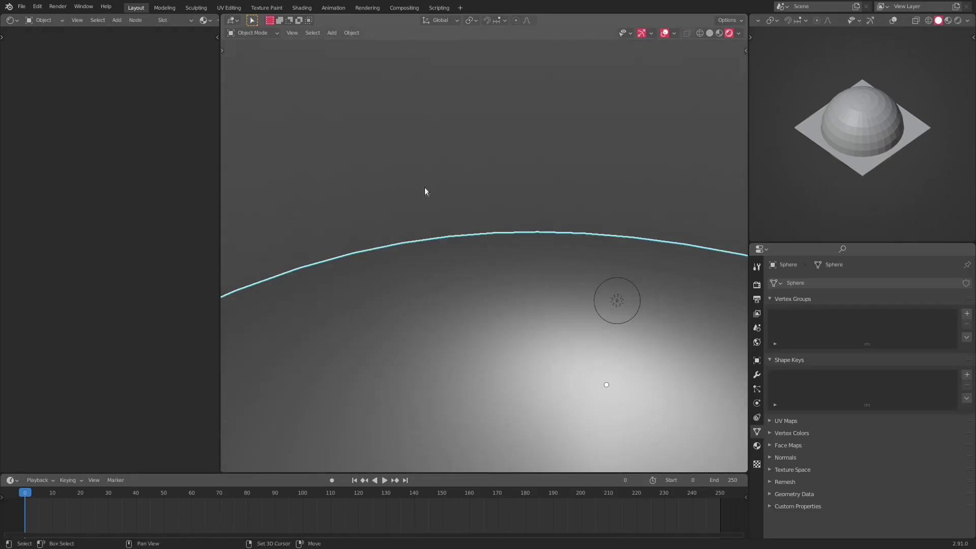
key(s)
click(265, 130)
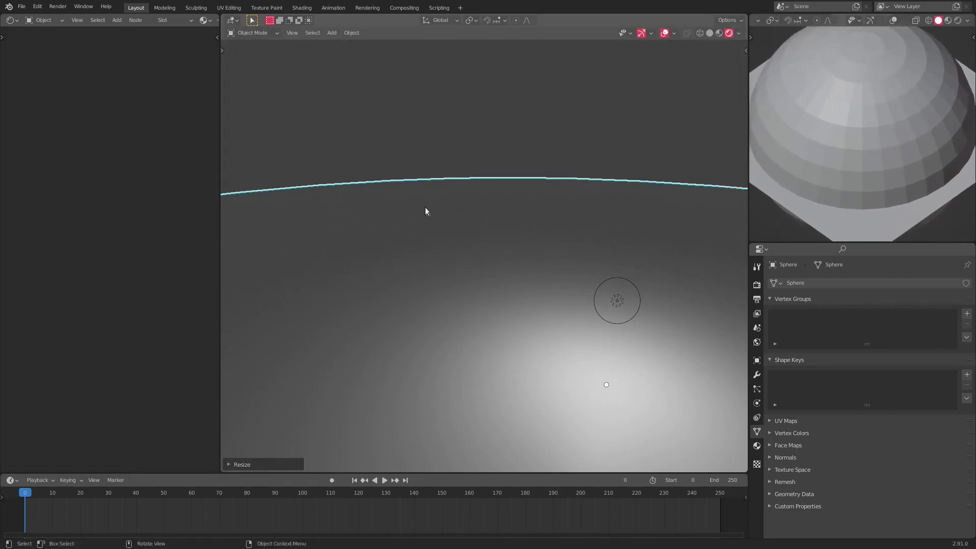
- Add a Subdivision Surface modifier to the sphere
click(517, 225)
click(532, 118)
shift+middle_drag(553, 159, 555, 181)
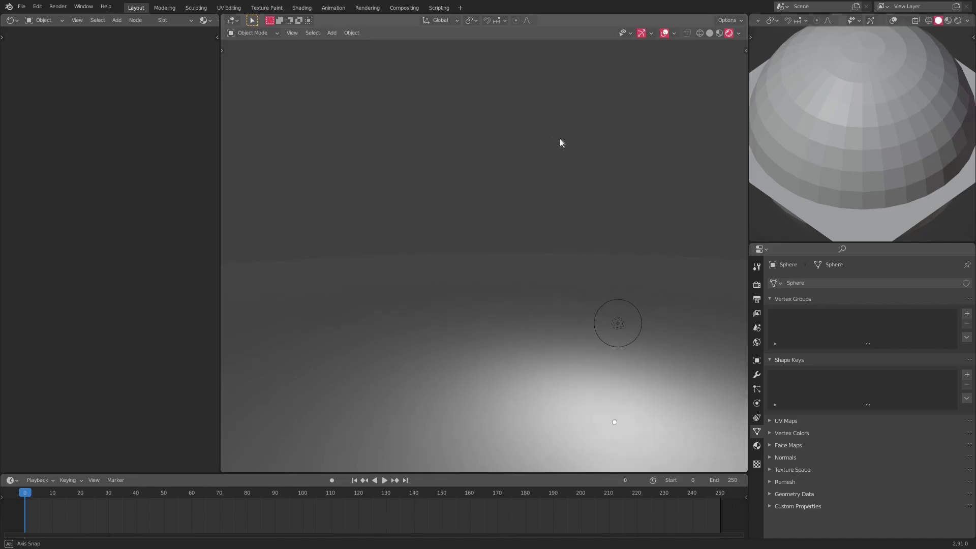
scroll(549, 219, down, 1)
shift+middle_drag(500, 290, 432, 245)
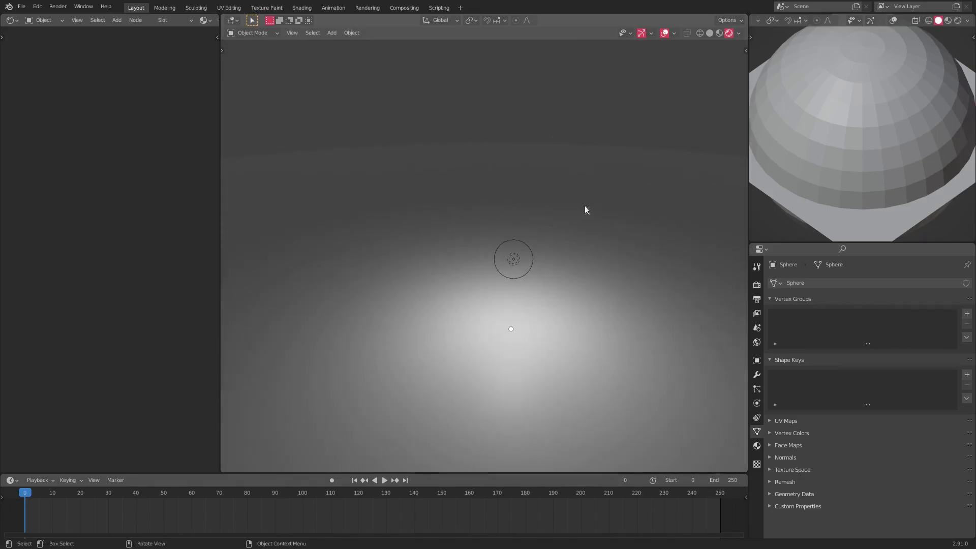
scroll(582, 205, down, 1)
middle_drag(580, 205, 627, 202)
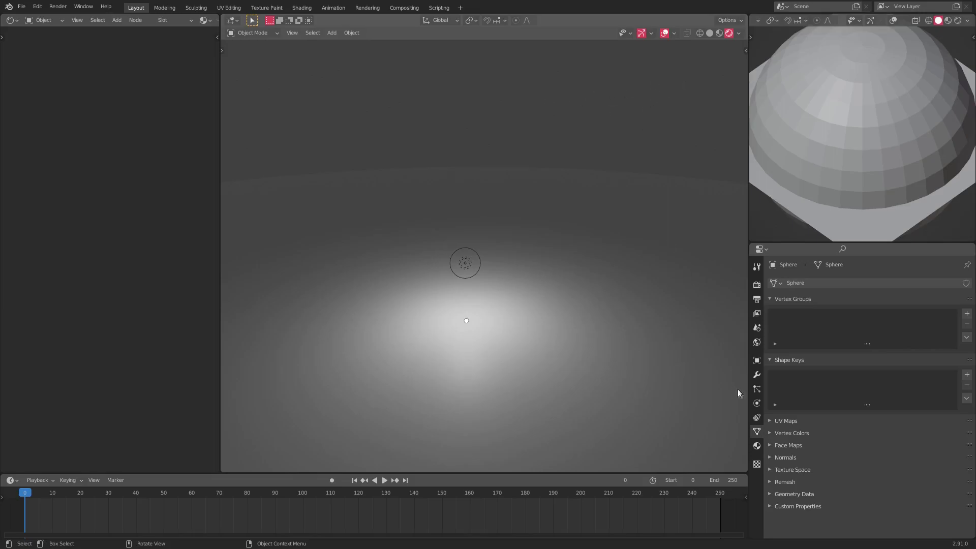
click(756, 374)
click(809, 282)
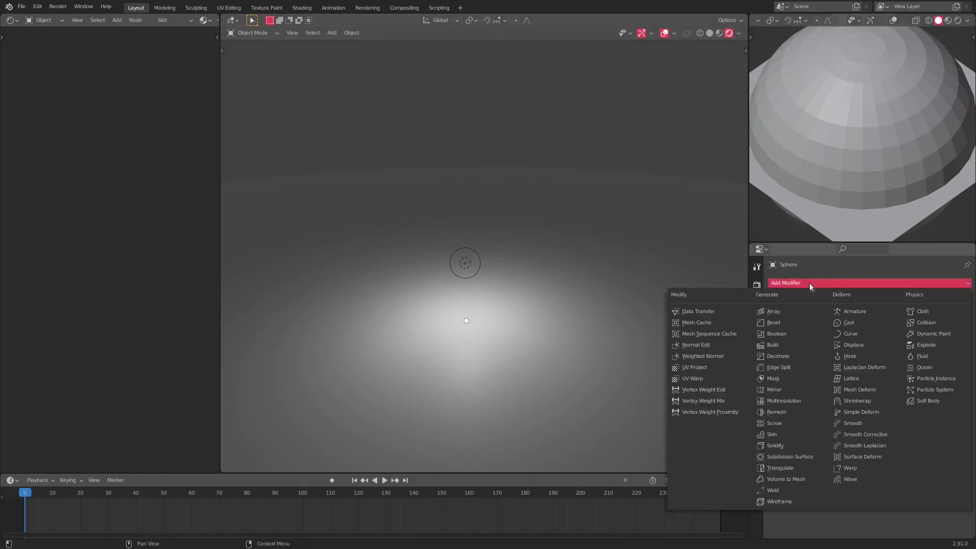
click(787, 456)
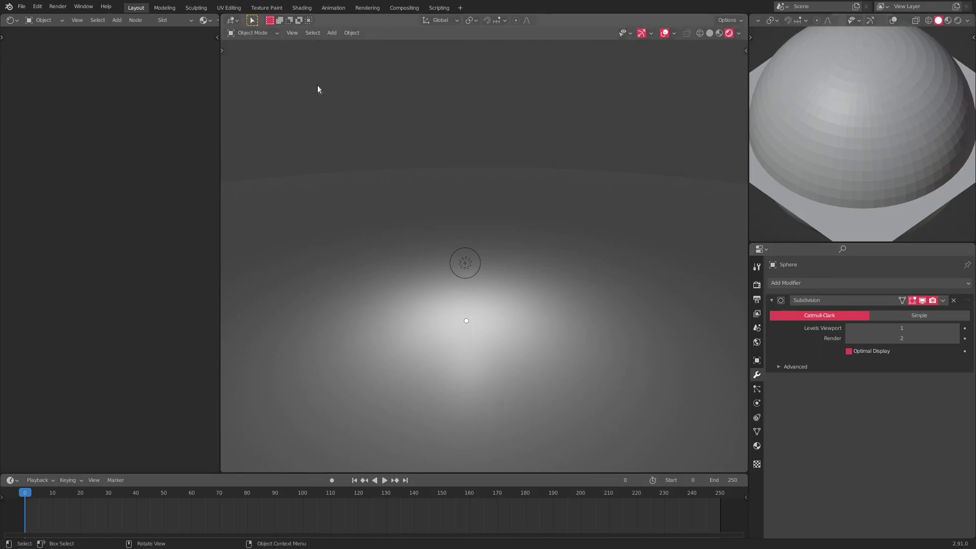
- Apply smooth shading to the sphere
click(351, 33)
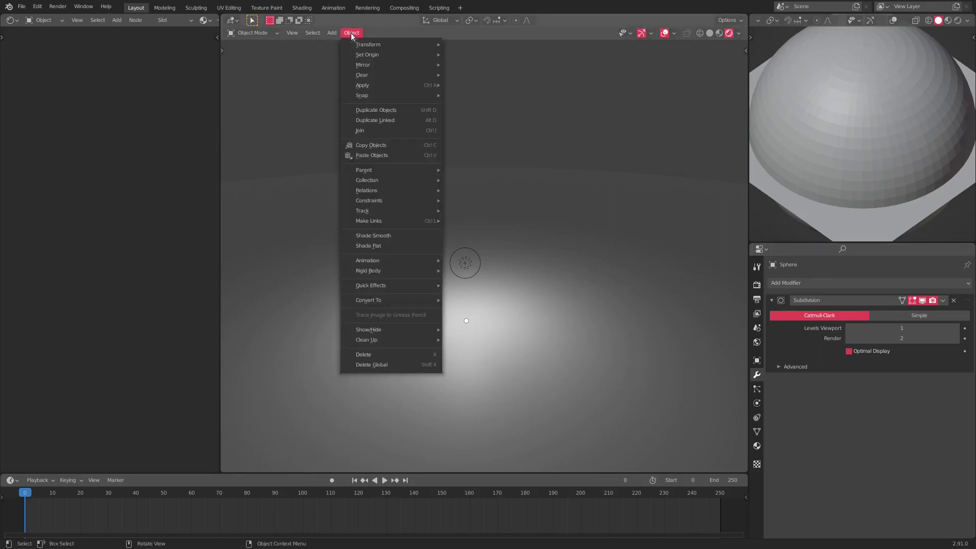
click(395, 235)
- Select the ground plane and assign it the existing material named Material
click(549, 243)
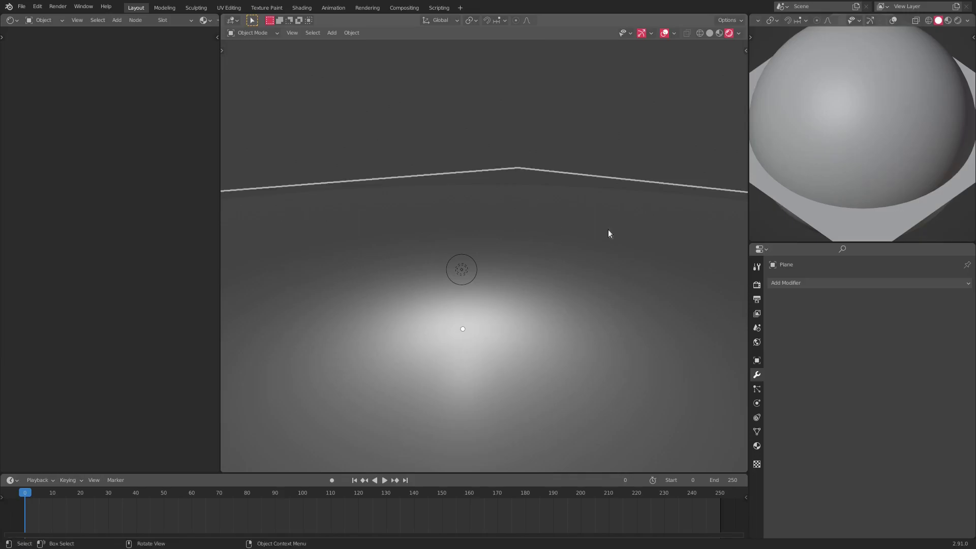
click(757, 446)
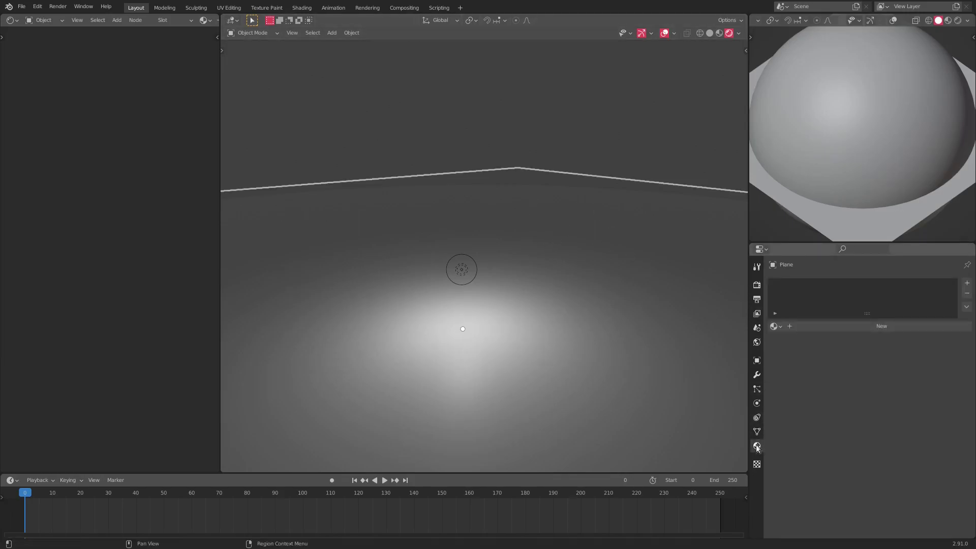
click(778, 327)
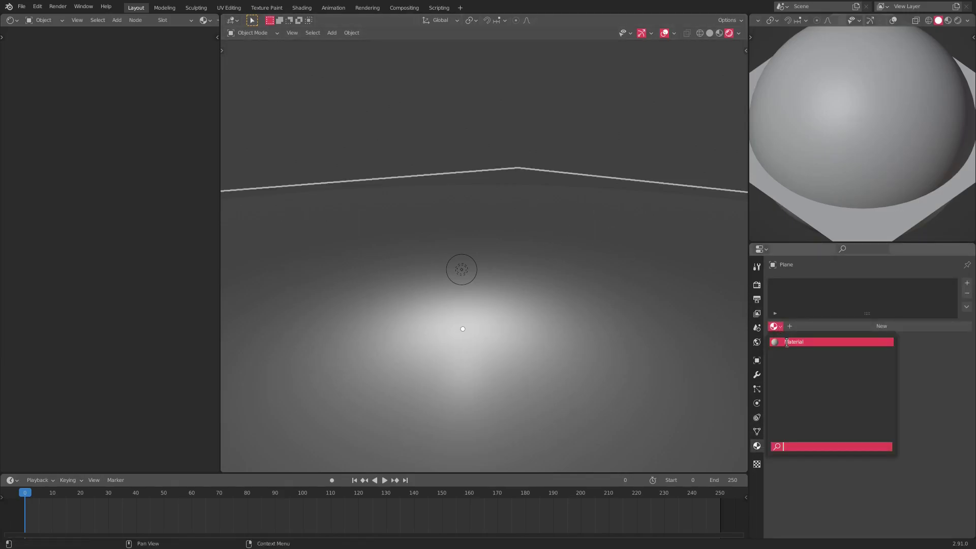
click(786, 342)
- Set the plane material's Specular and Roughness to 0 and its base color to purple (H 0.760, S 0.615, V 0.906)
scroll(807, 443, down, 2)
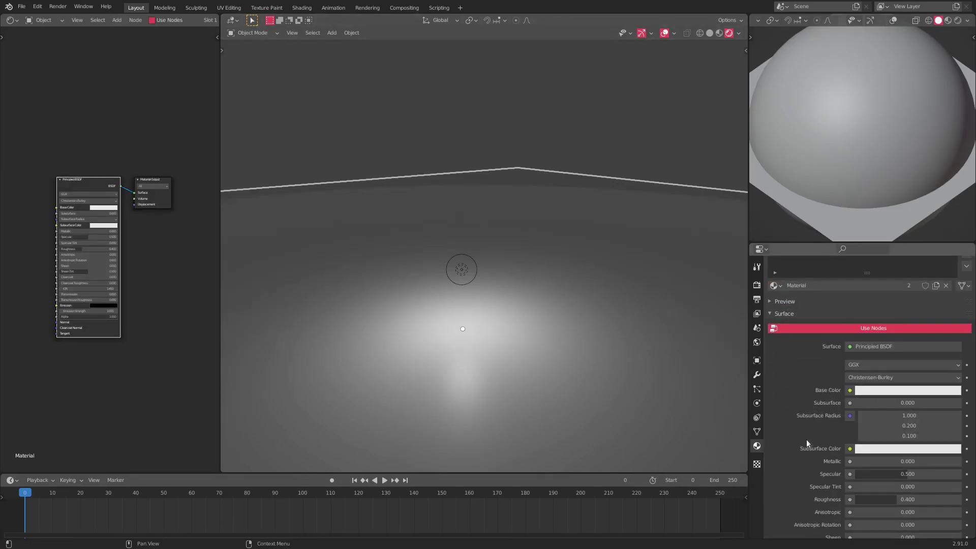
drag(892, 475, 836, 475)
drag(882, 498, 835, 498)
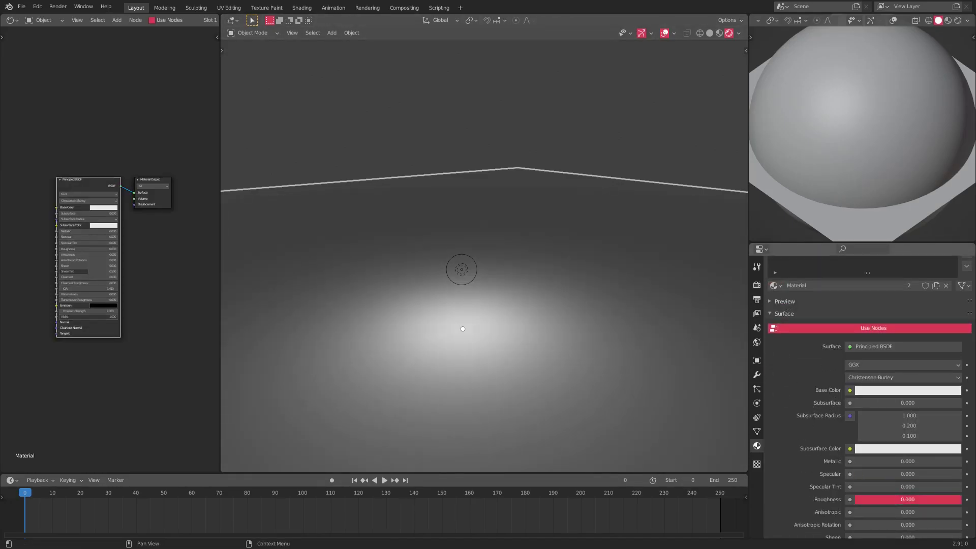
click(896, 390)
click(906, 305)
drag(906, 306, 930, 276)
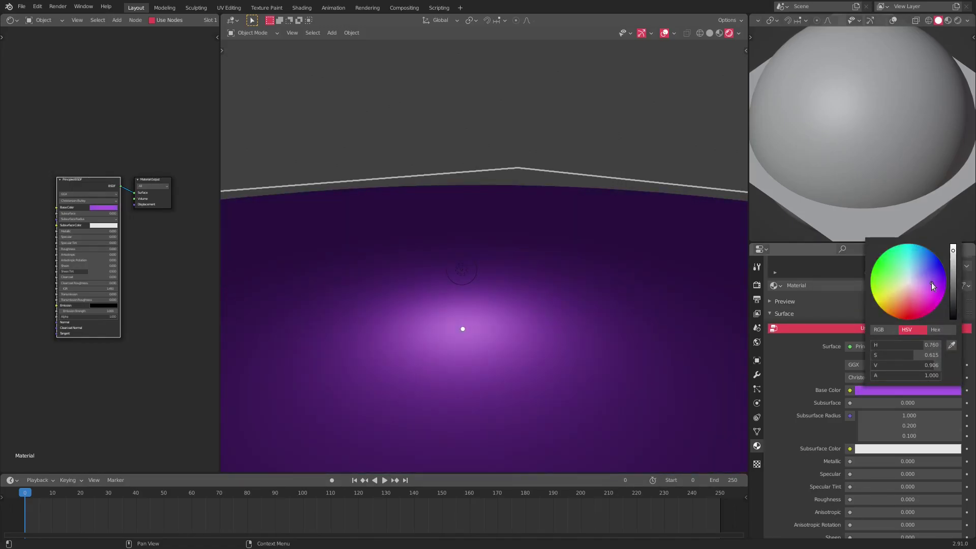
- Select the surrounding sphere and assign it the same purple Material as the ground plane
click(618, 137)
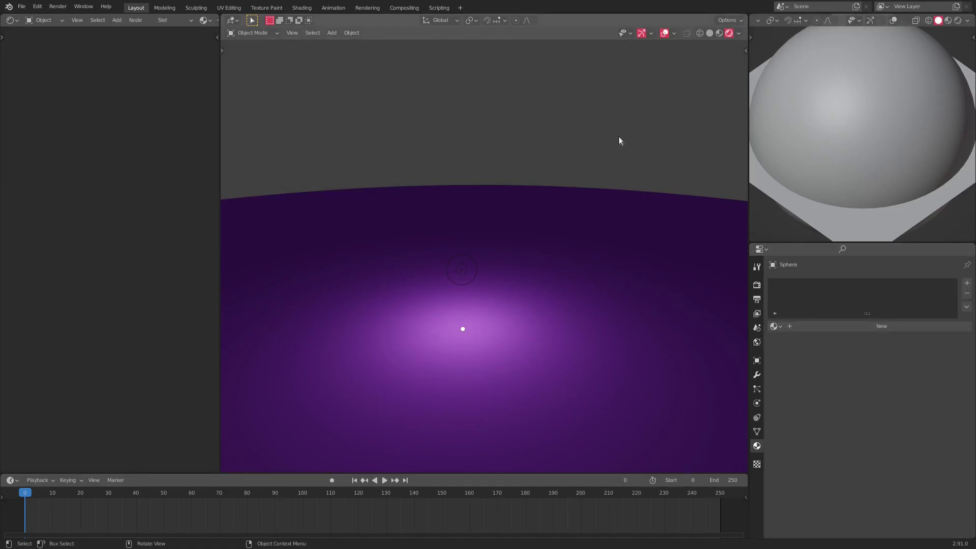
click(775, 326)
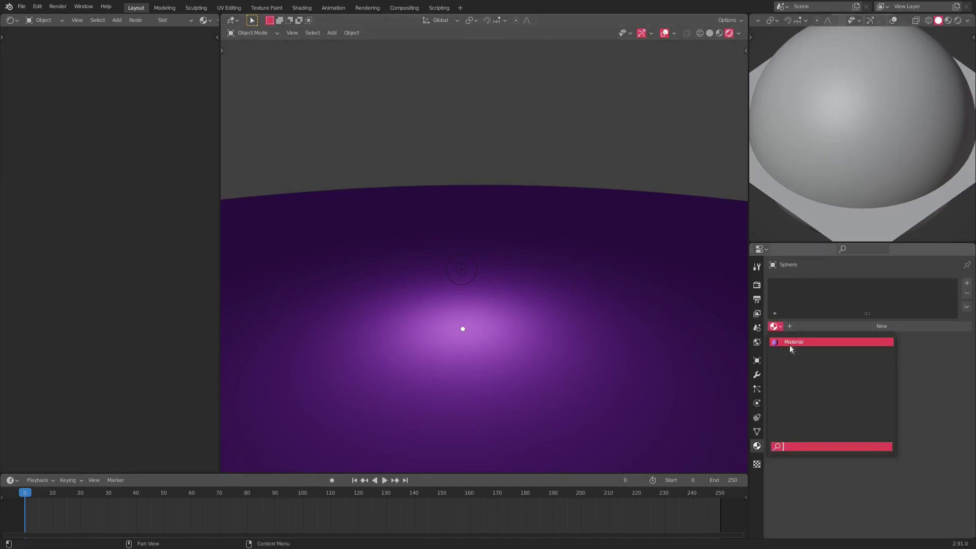
click(789, 345)
middle_drag(615, 226, 584, 221)
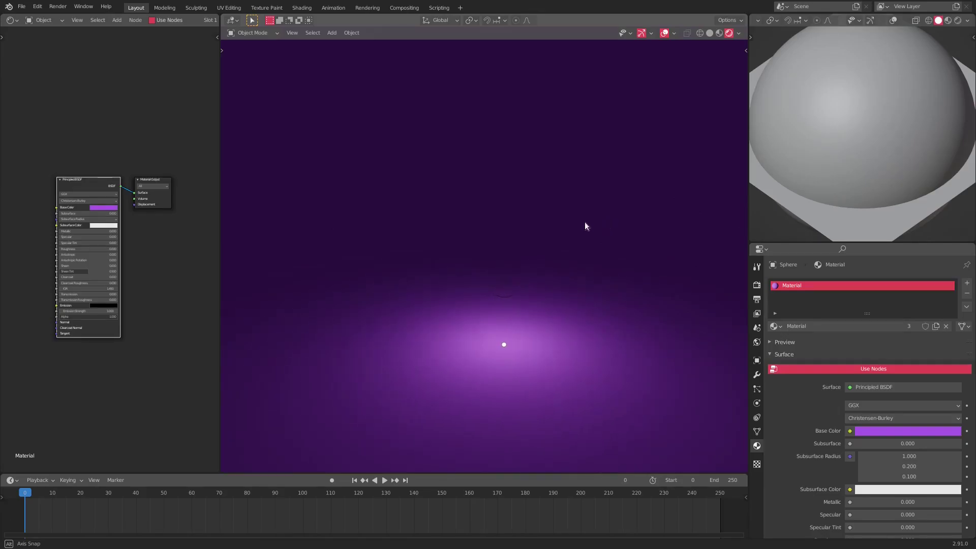
- Raise the point light along Z well above the plane so its glow spreads softly across the ground
click(506, 285)
key(g)
key(z)
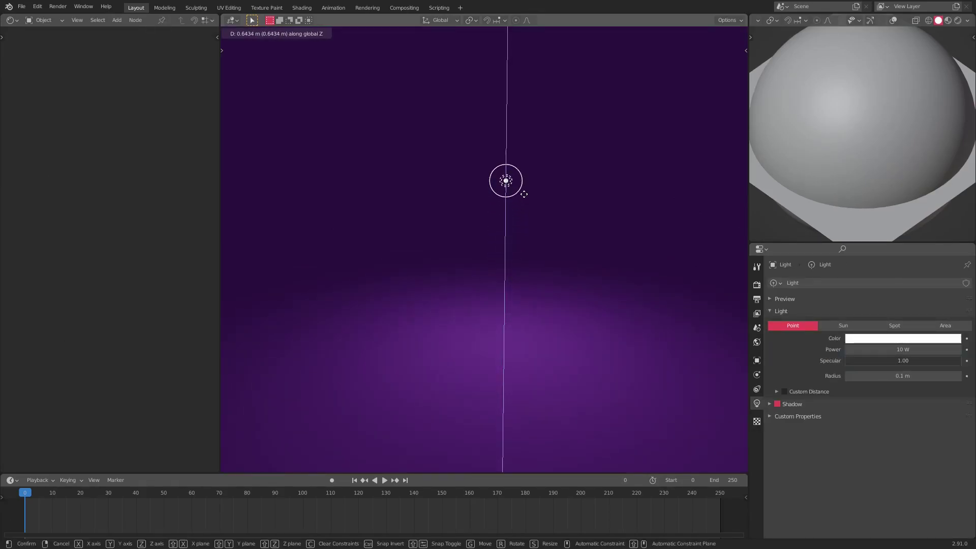
click(528, 217)
middle_drag(591, 239, 643, 245)
middle_drag(567, 243, 577, 277)
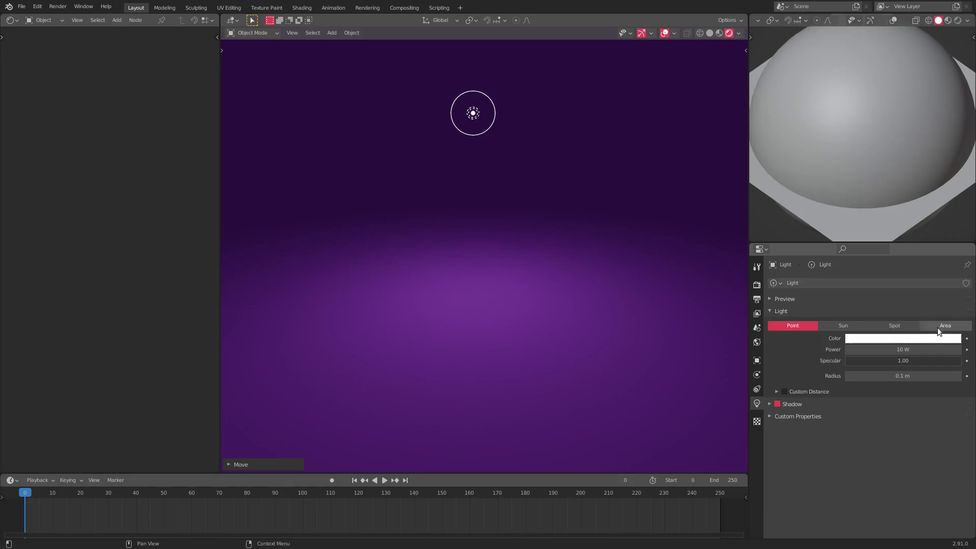
- Try the Spot light type with the viewport overlays hidden, and return the light to Point
click(897, 326)
middle_drag(654, 328, 633, 157)
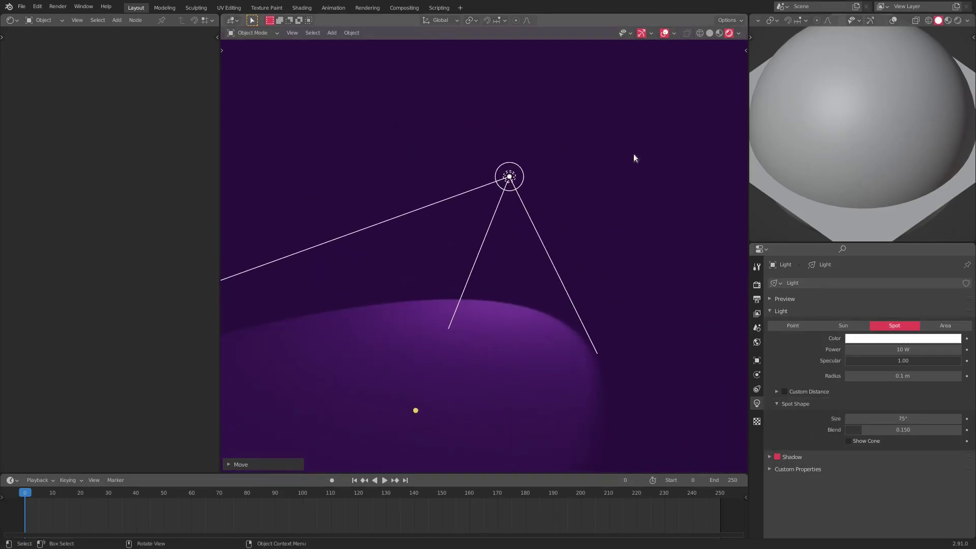
click(664, 33)
middle_drag(562, 189, 366, 254)
click(791, 326)
- Add a monkey mesh at the center of the dome
scroll(514, 325, down, 12)
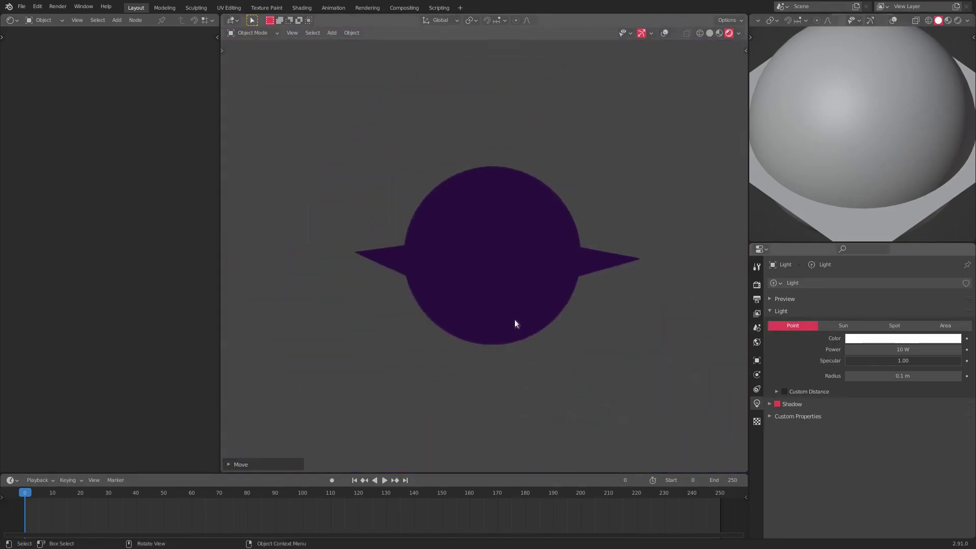
scroll(512, 307, up, 6)
scroll(513, 307, up, 6)
middle_drag(515, 307, 721, 295)
shift+middle_drag(536, 282, 616, 301)
key(shift+a)
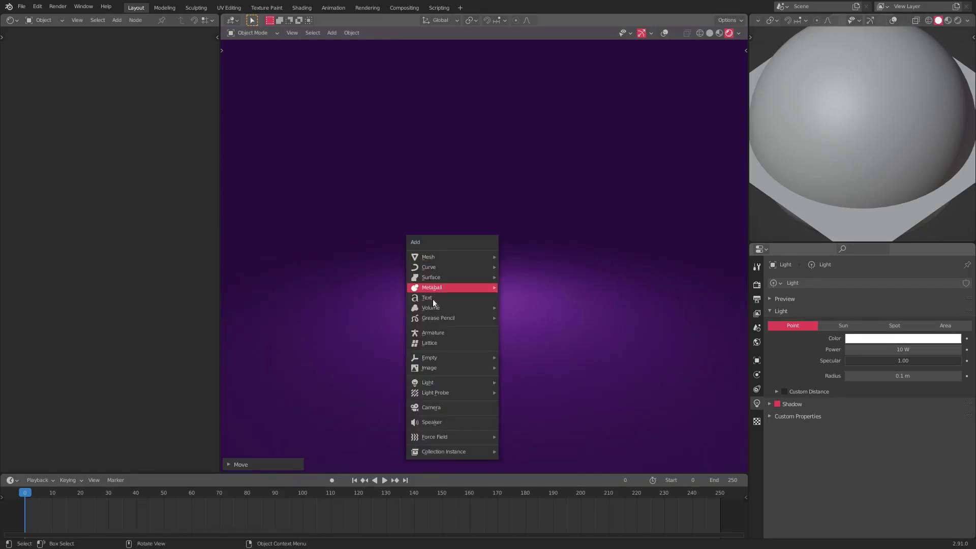
mouse_move(461, 257)
click(529, 349)
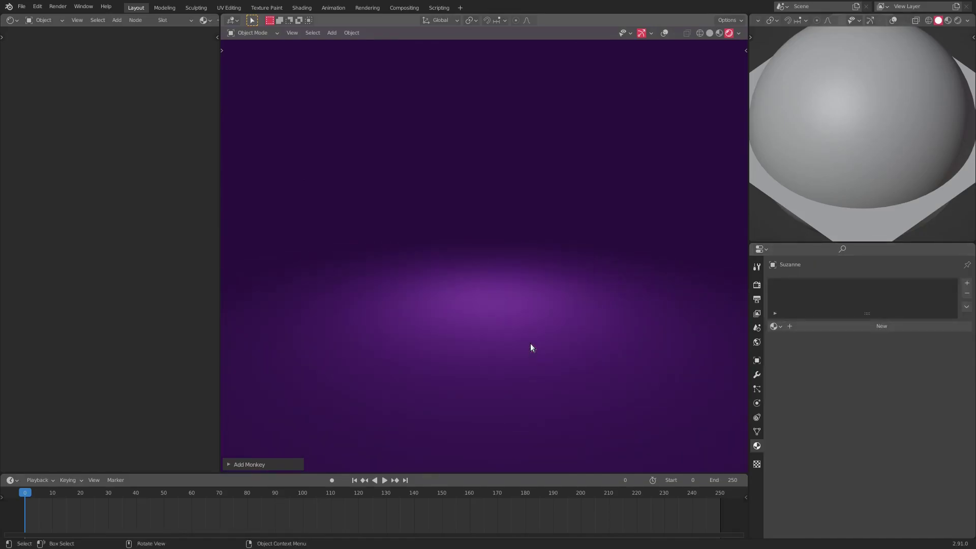
- Raise the monkey along Z above the plane and scale it down to a small fraction of its original size
key(g)
key(z)
click(529, 300)
key(s)
click(337, 162)
key(s)
click(435, 199)
key(g)
key(z)
click(573, 175)
- Refine the monkey's scale and adjust its height so it floats between the light and the plane
middle_drag(572, 176, 554, 178)
key(s)
click(542, 186)
key(g)
key(z)
click(542, 212)
middle_drag(542, 211, 478, 235)
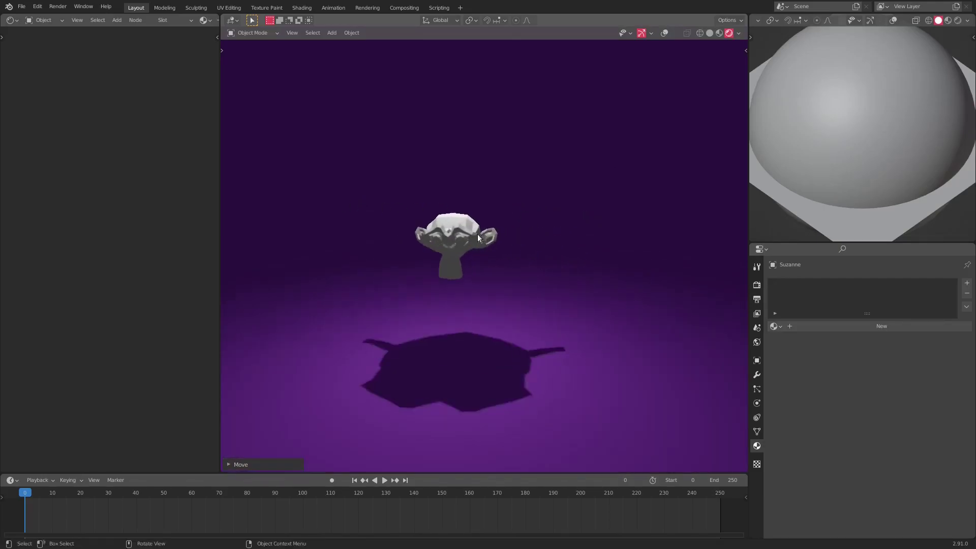
- Rotate the monkey freely with Trackball so its face tilts up toward the light
scroll(478, 235, up, 1)
key(r)
key(r)
click(549, 202)
middle_drag(549, 202, 724, 234)
scroll(522, 221, up, 4)
middle_drag(522, 221, 573, 222)
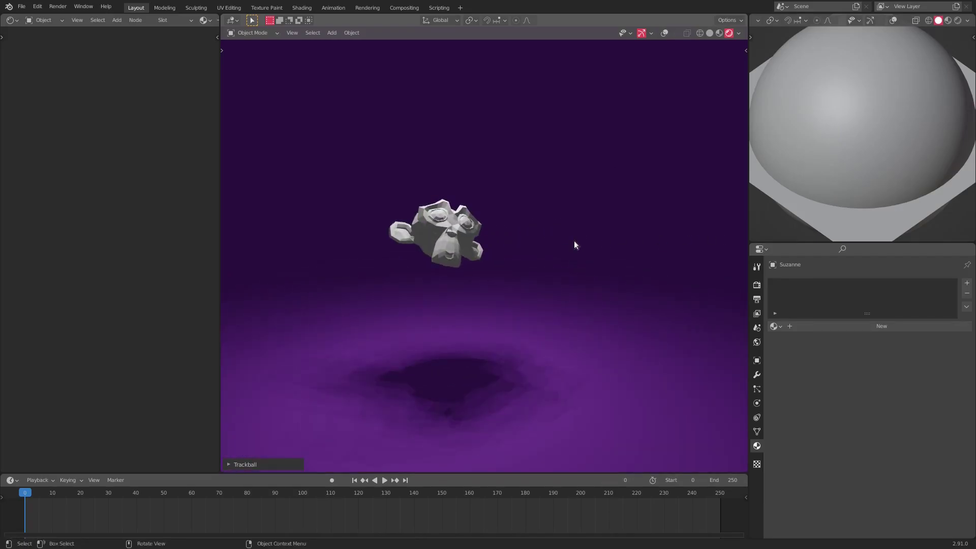
- Select the ground plane and change the shared material's base color to cyan
click(572, 333)
click(882, 430)
mouse_move(909, 330)
mouse_down()
mouse_move(889, 318)
mouse_move(889, 342)
mouse_move(921, 298)
mouse_move(936, 319)
mouse_move(902, 292)
mouse_move(914, 286)
mouse_up()
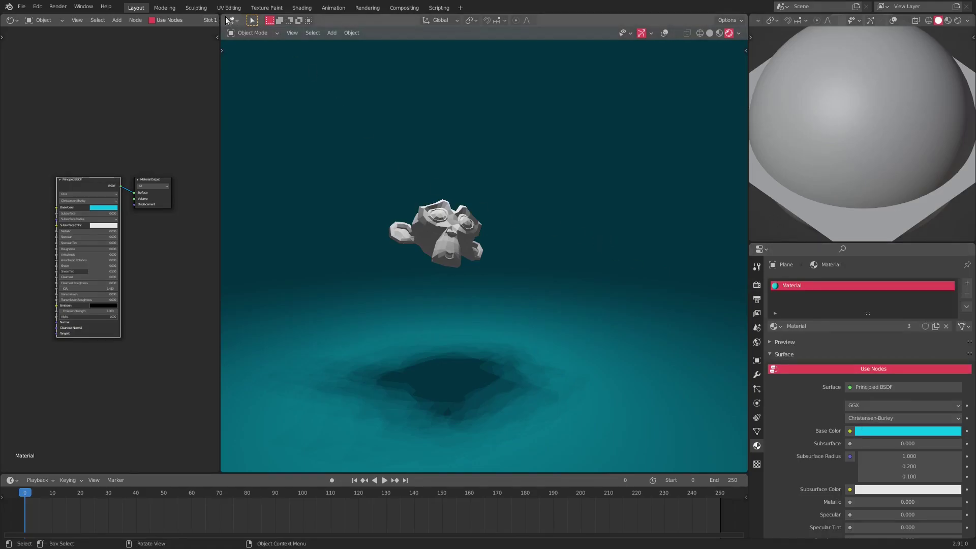
- Expand the rendered 3D viewport over the shader editor area and frame the floating monkey
drag(222, 16, 197, 19)
shift+middle_drag(371, 213, 484, 206)
scroll(478, 190, down, 1)
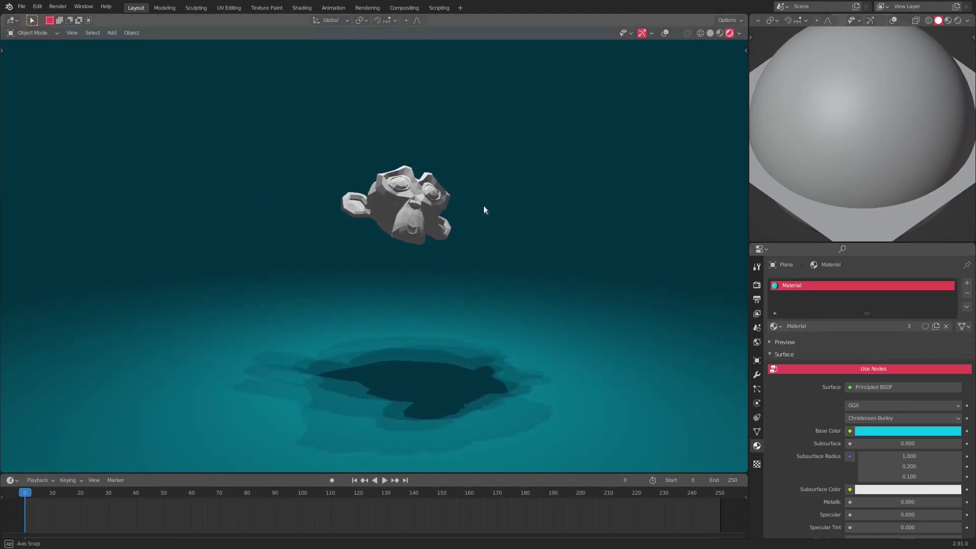
key(g)
key(z)
right_click(487, 218)
- Select the monkey and lower it along Z by about 0.15 m toward the plane
click(434, 217)
key(g)
key(z)
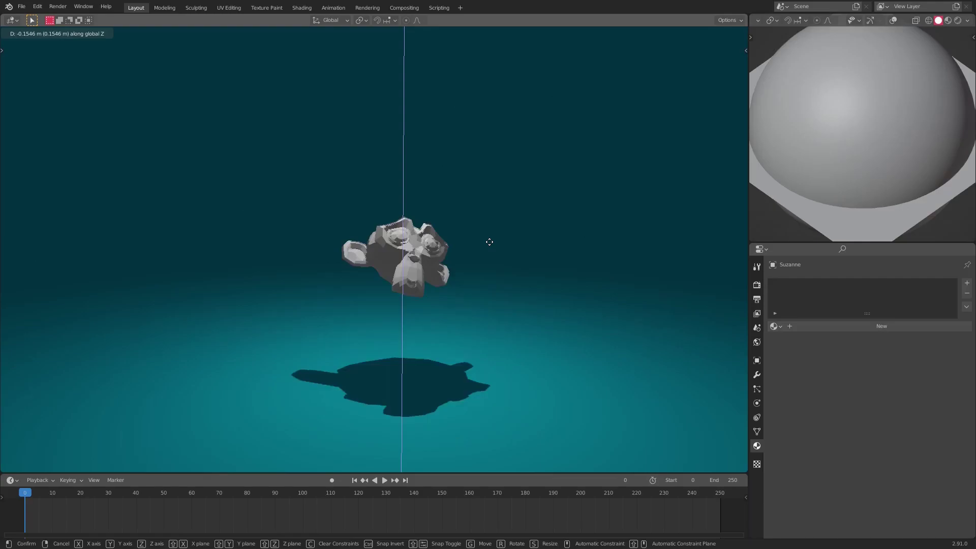
click(609, 258)
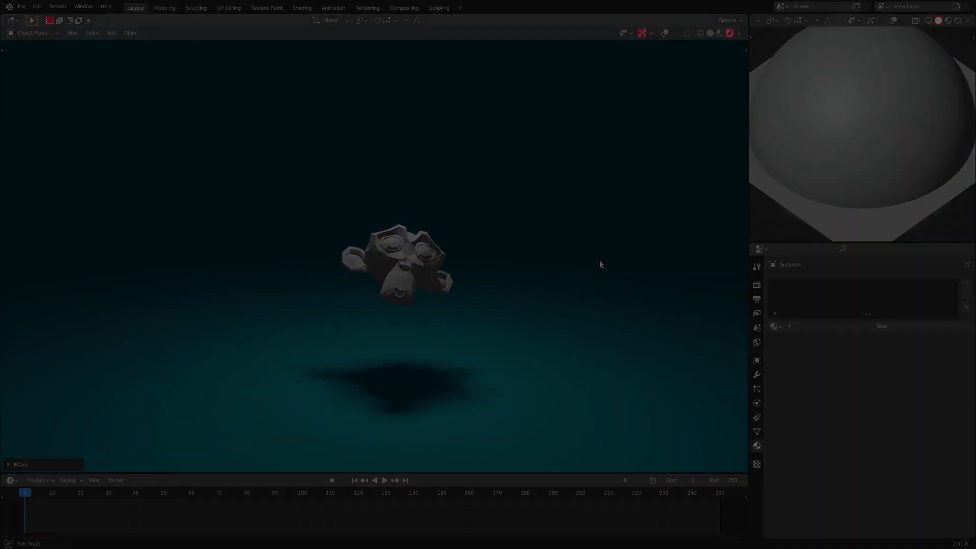